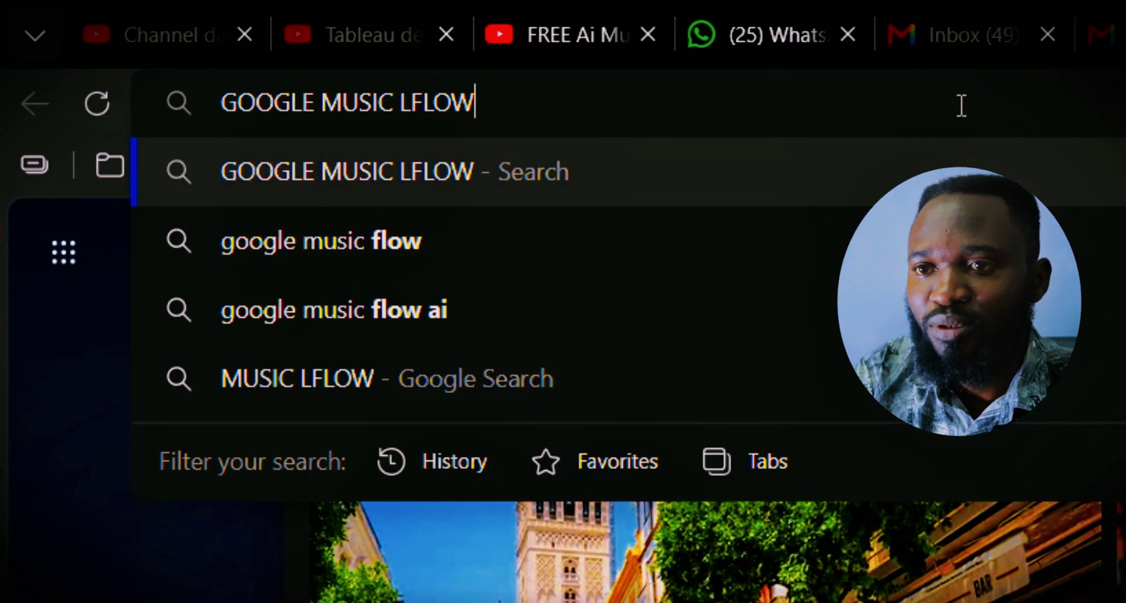
# Correct the misspelled query to "GOOGLE MUSIC FLOW" and run the web search.
pyautogui.press('BackSpace')
pyautogui.press('BackSpace')
pyautogui.press('BackSpace')
pyautogui.press('BackSpace')
pyautogui.press('BackSpace')
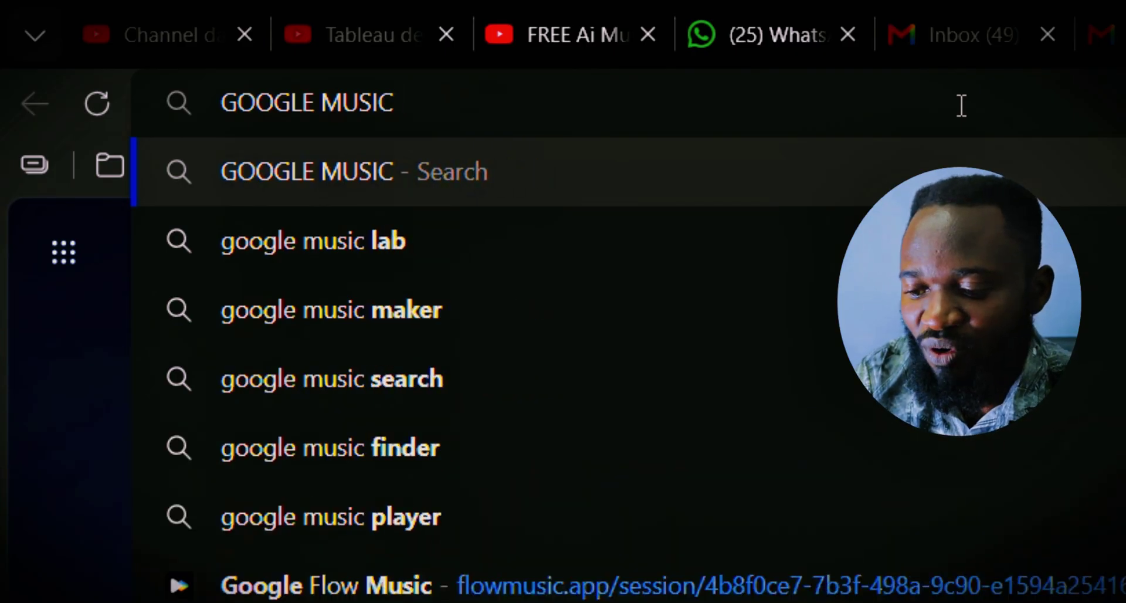
pyautogui.write('FLOW')
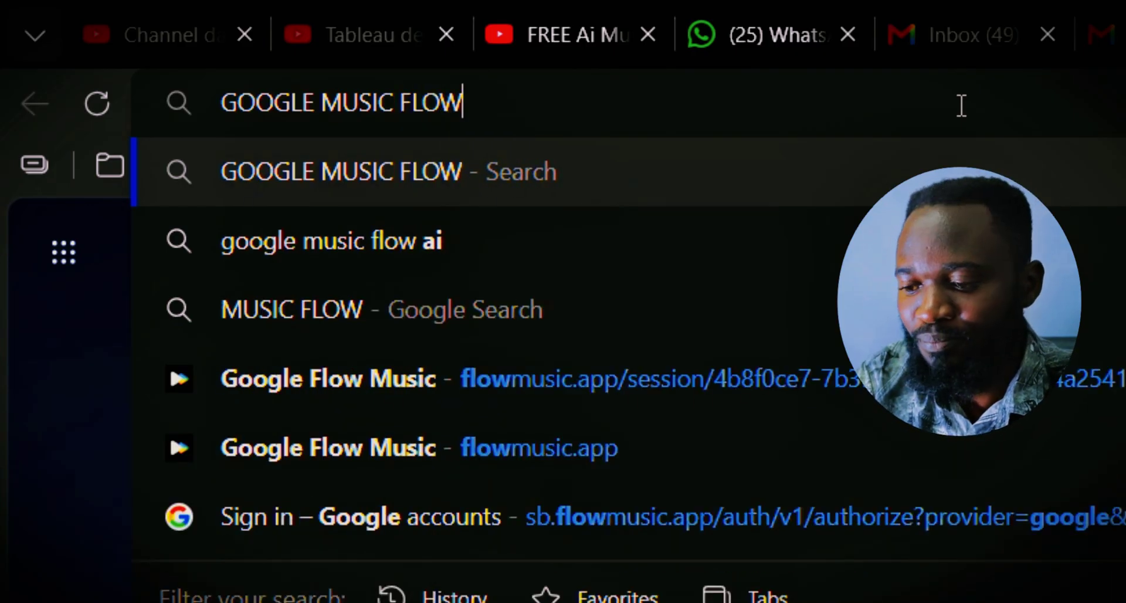
pyautogui.press('Return')
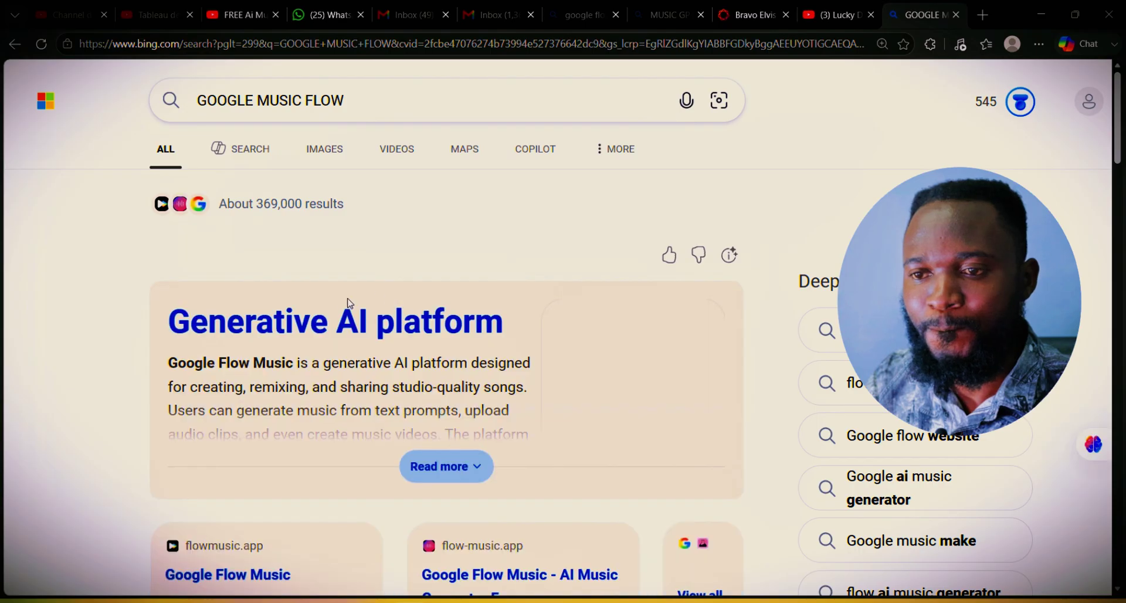
# Open the Google Flow Music site at flowmusic.app from the search results.
pyautogui.scroll(-5, 346, 317)
pyautogui.scroll(-1, 359, 307)
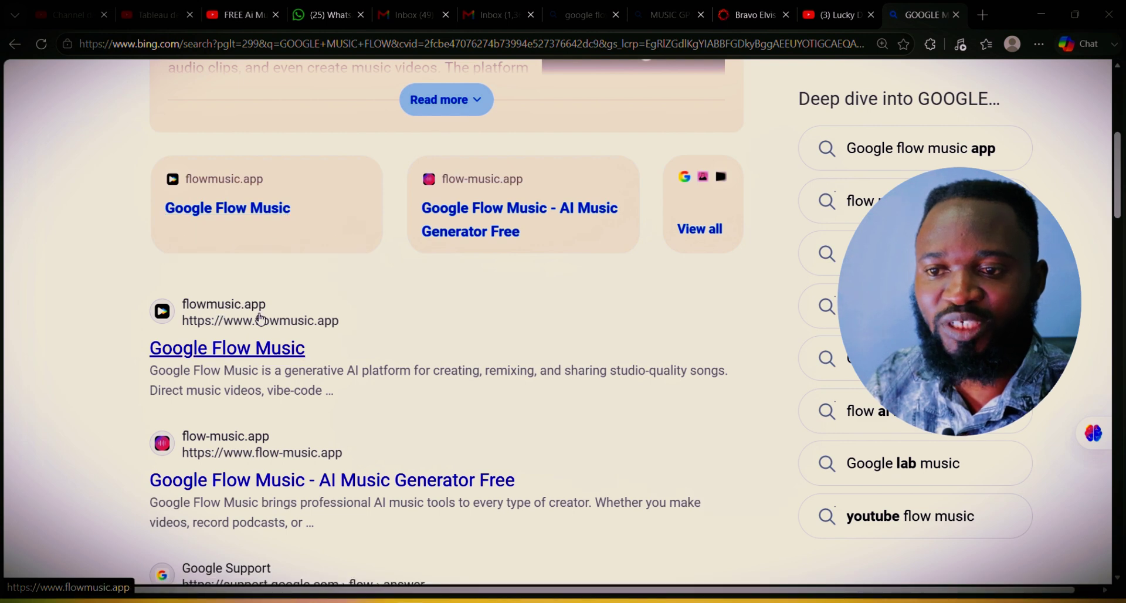
pyautogui.click(225, 323)
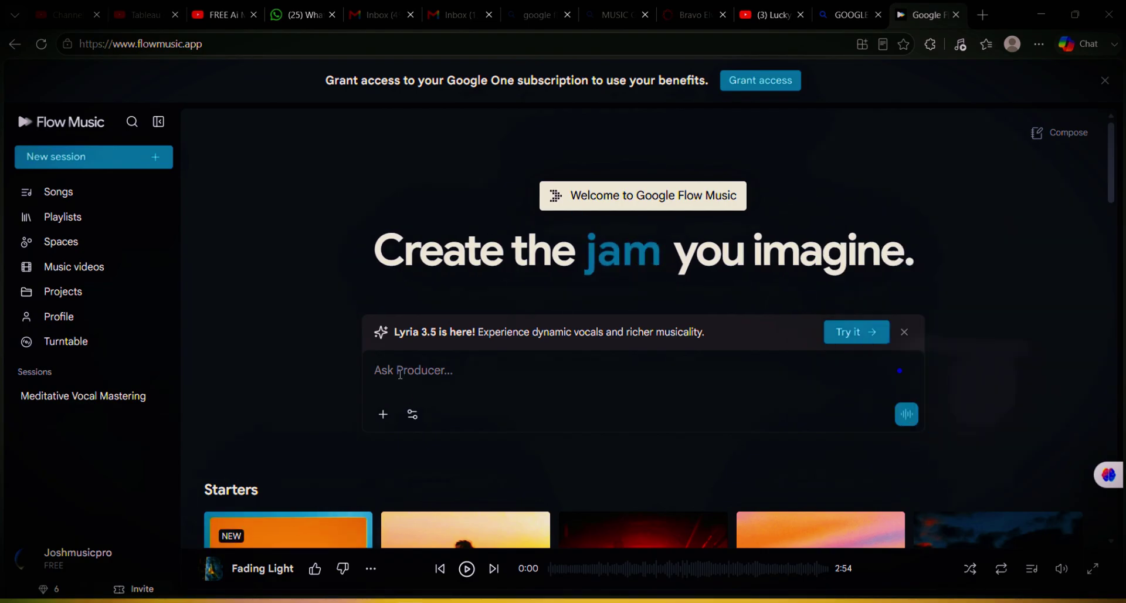
# Submit the prompt "FAIS MOI UNE CHANSON MAGNIFIQUE D'AMOUR, SOIS CREATIF" to the Producer to generate a song.
pyautogui.write('FAIS')
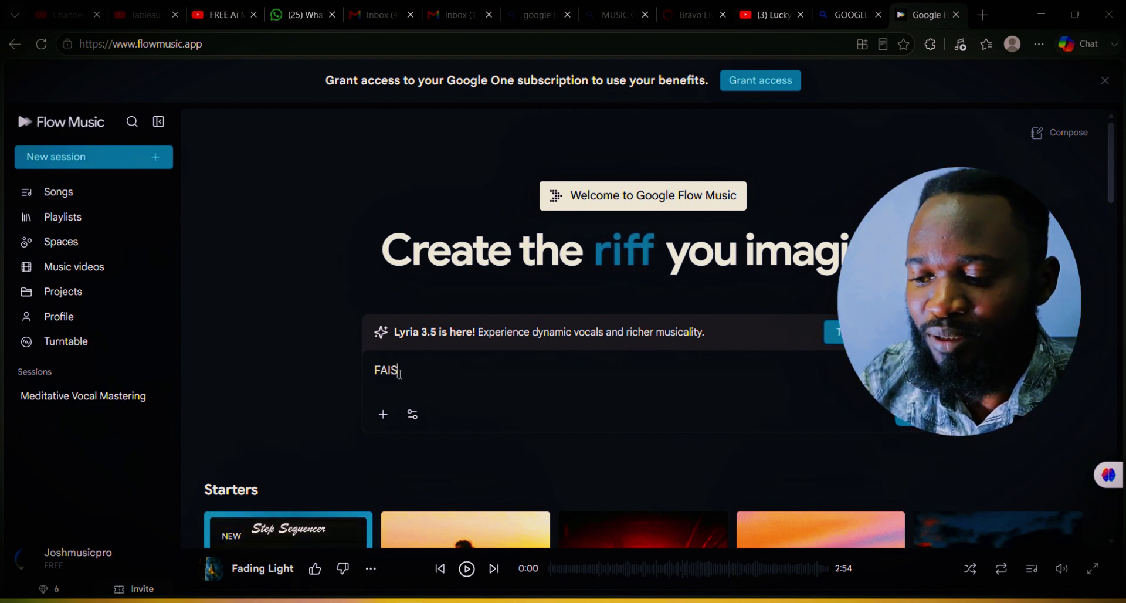
pyautogui.write(' MOI U')
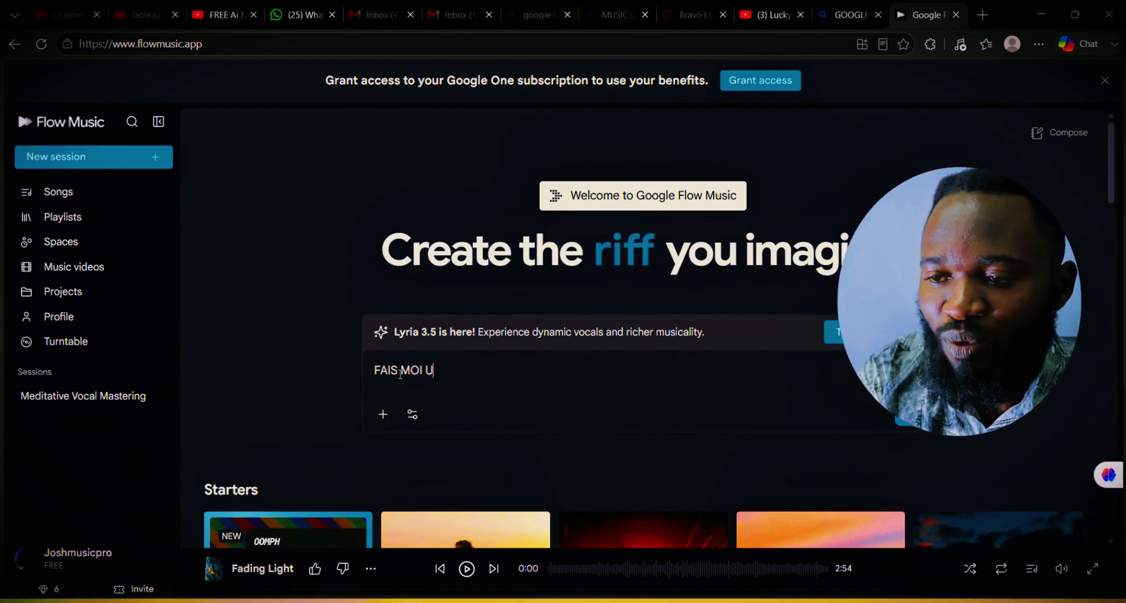
pyautogui.write('NE CHANS')
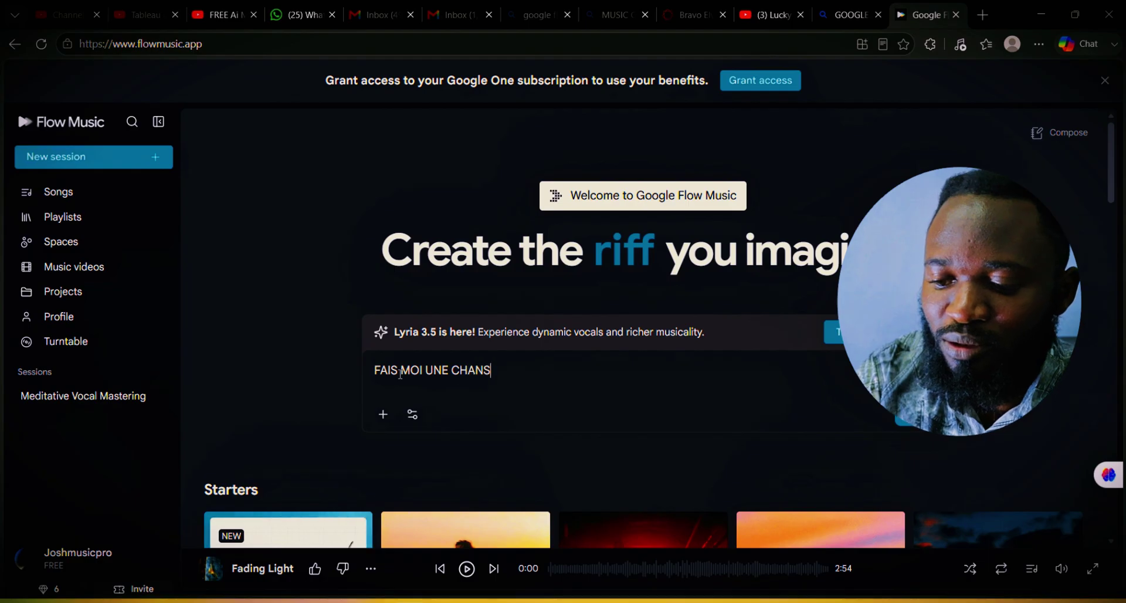
pyautogui.write('ON MAGN')
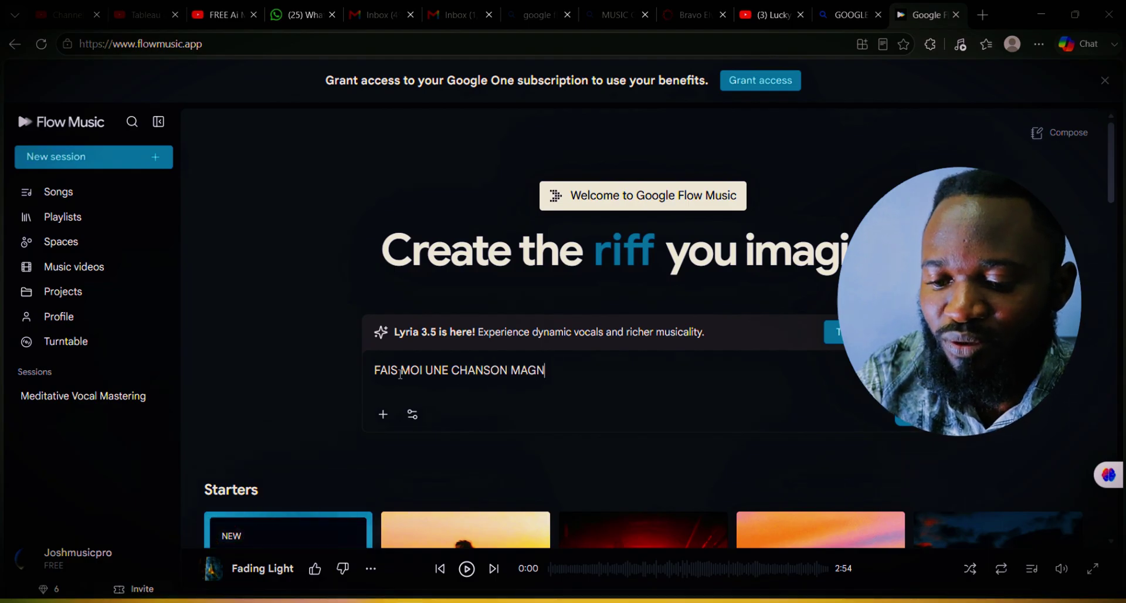
pyautogui.write('IFIQUE D')
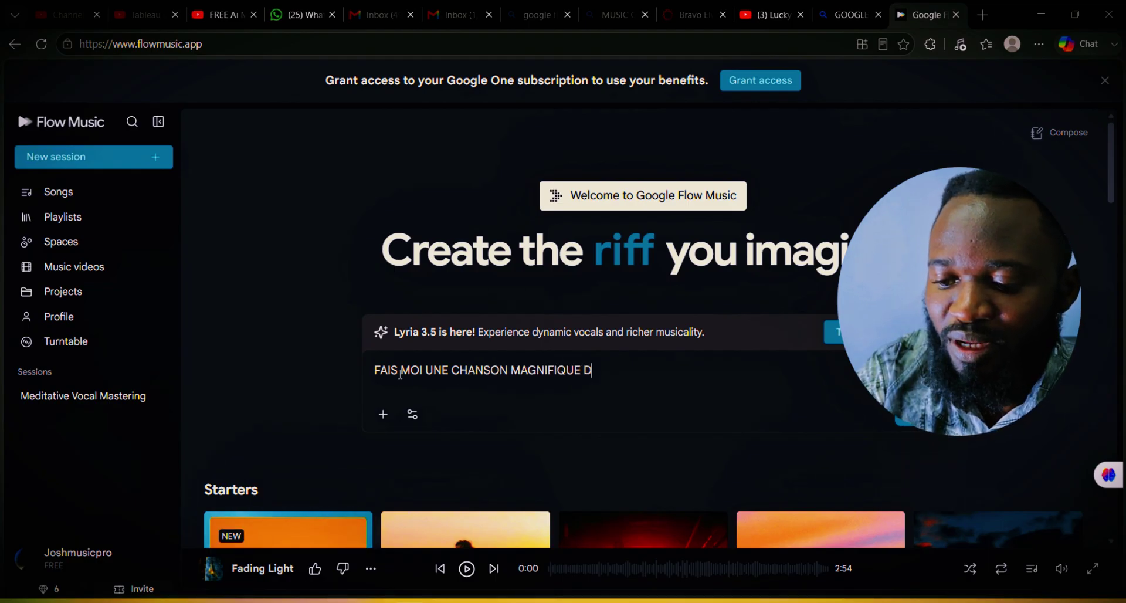
pyautogui.write("'AMOUR")
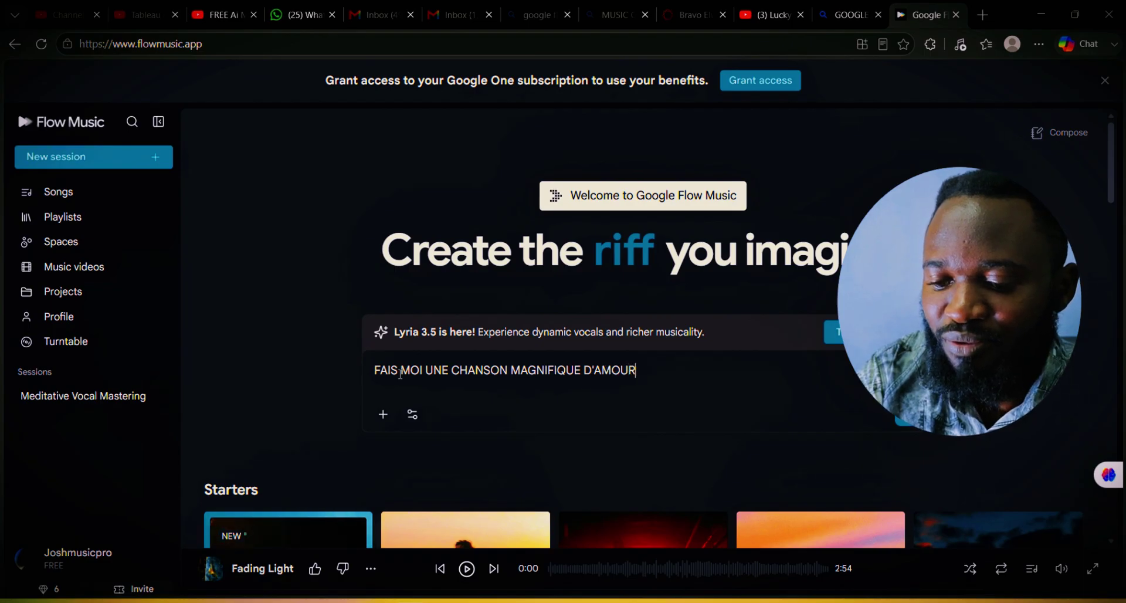
pyautogui.write(', SO')
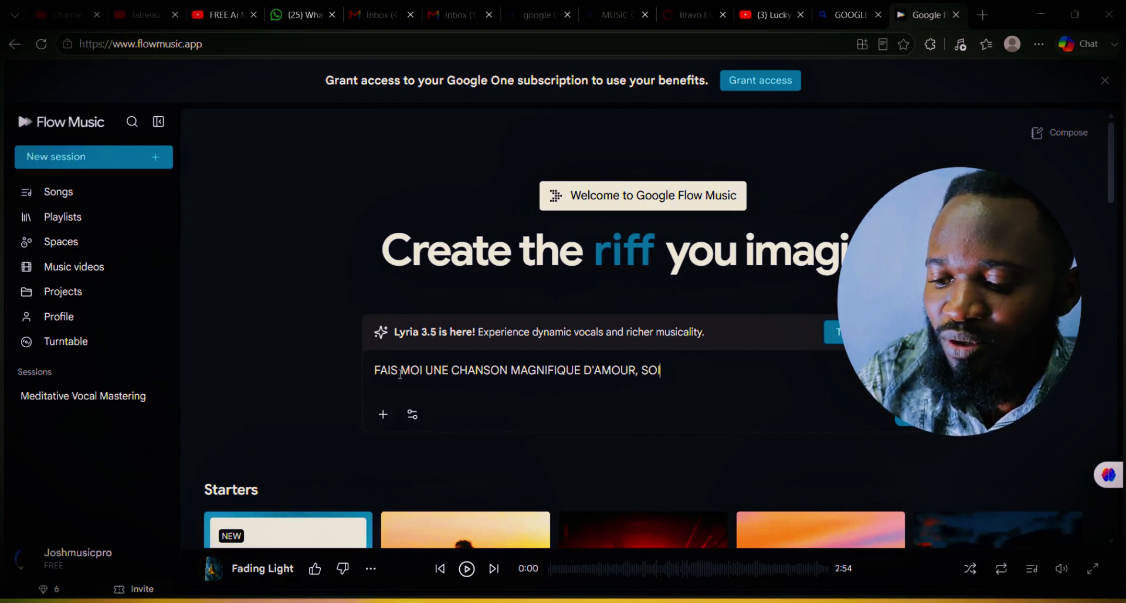
pyautogui.write('IS CREATI')
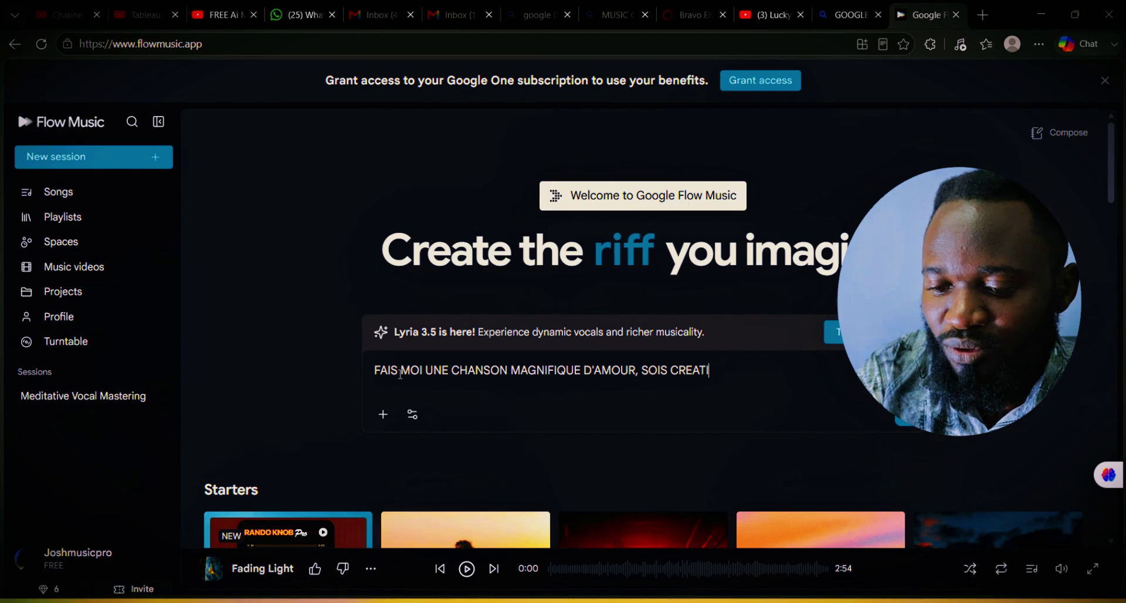
pyautogui.write('F')
pyautogui.press('Return')
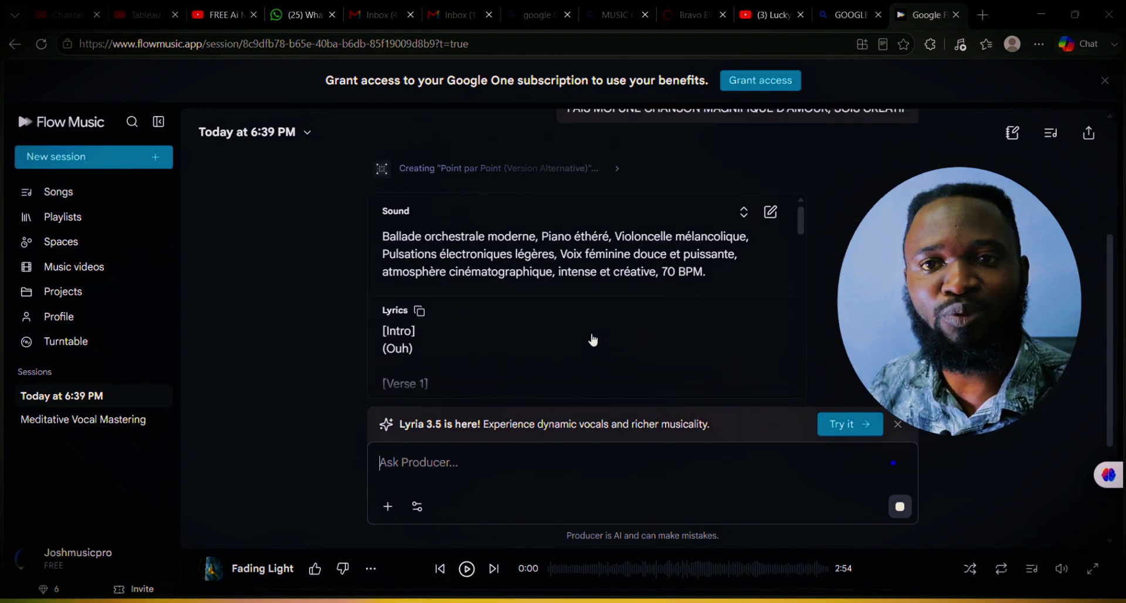
# Read through the sound description and full lyrics of "Point par Point (Version Alternative)".
pyautogui.scroll(2, 579, 329)
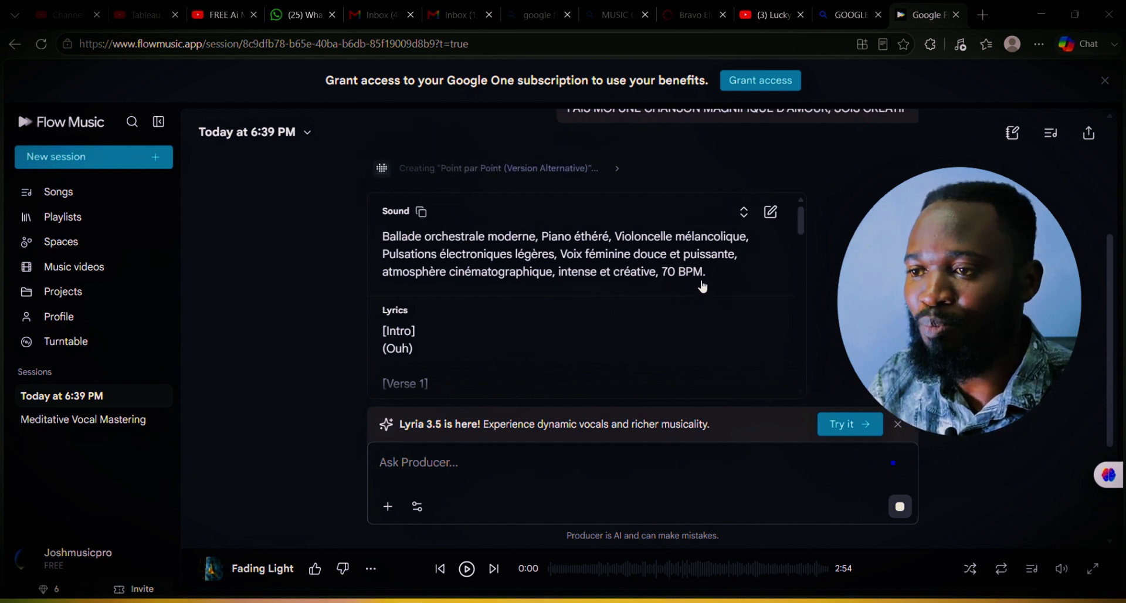
pyautogui.scroll(-1, 593, 316)
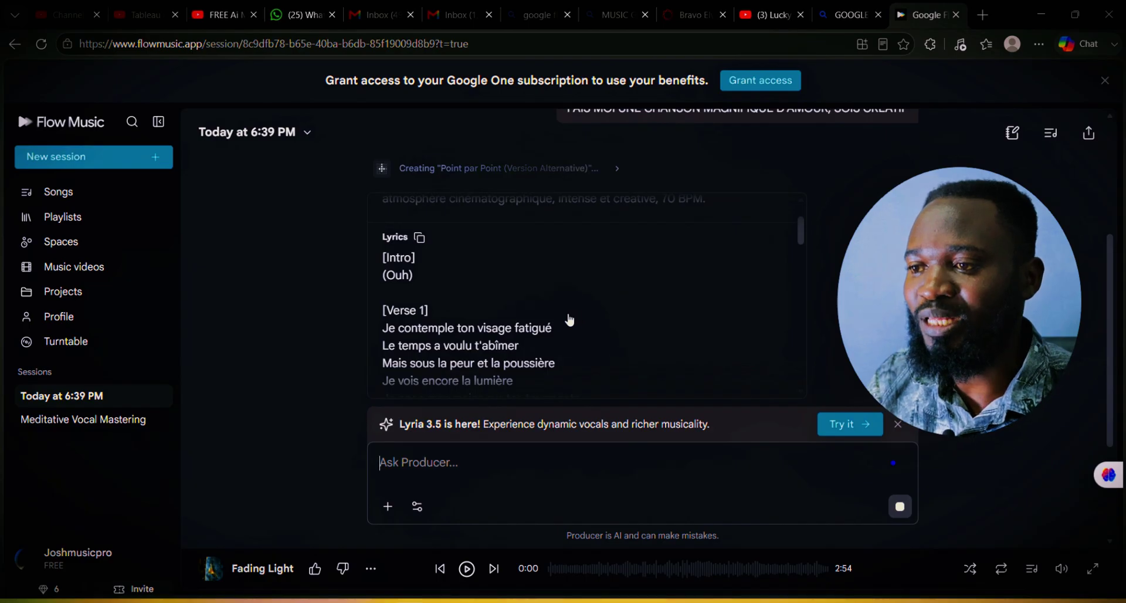
pyautogui.scroll(-1, 494, 273)
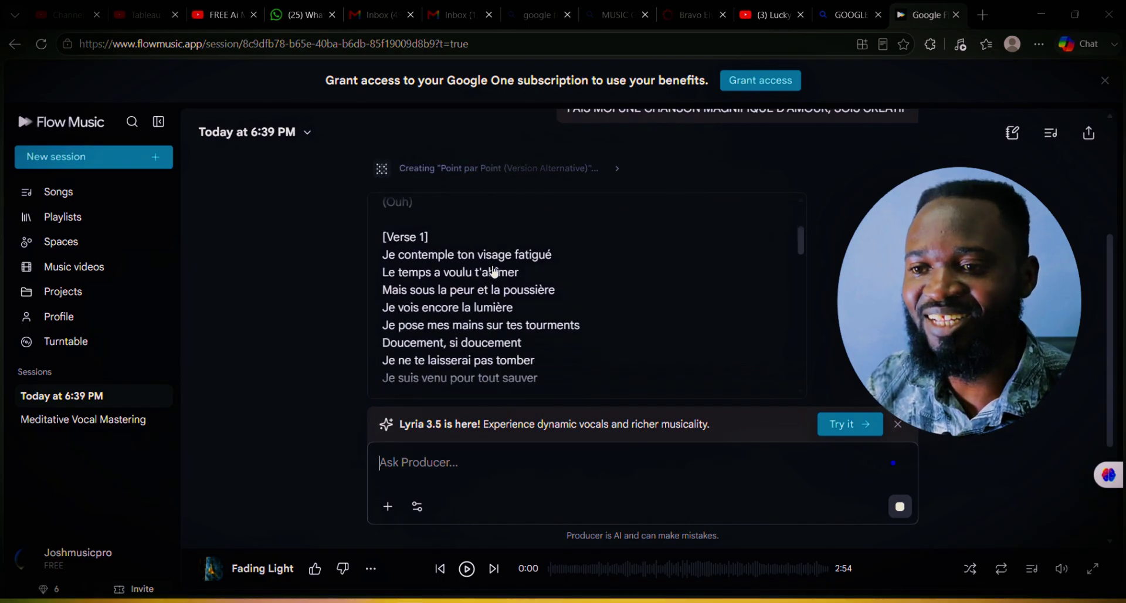
pyautogui.scroll(2, 445, 272)
pyautogui.scroll(-1, 423, 293)
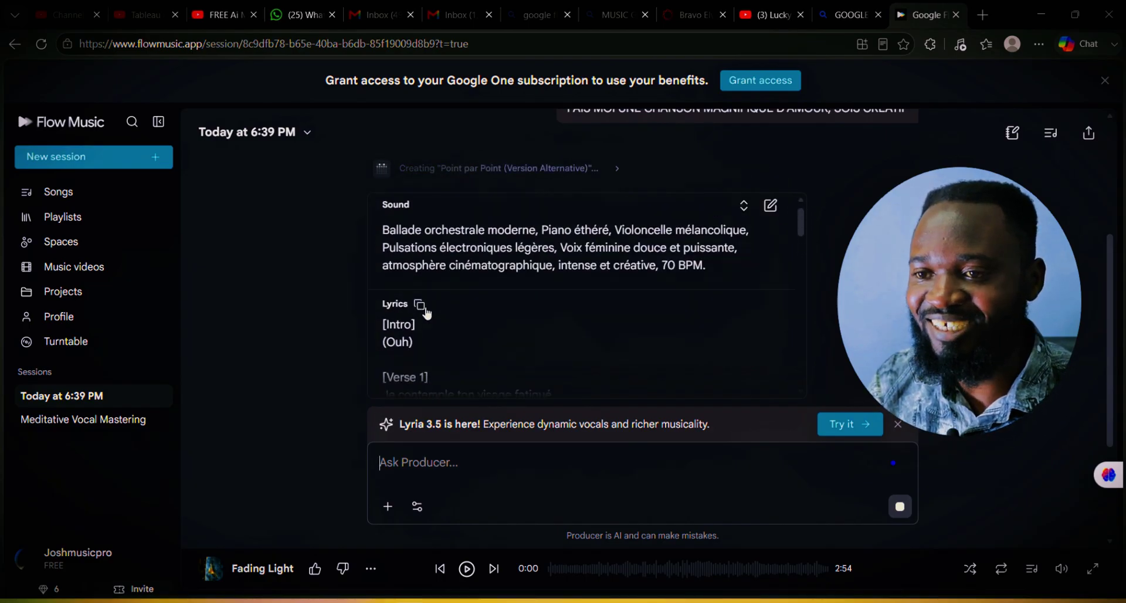
pyautogui.scroll(-5, 424, 289)
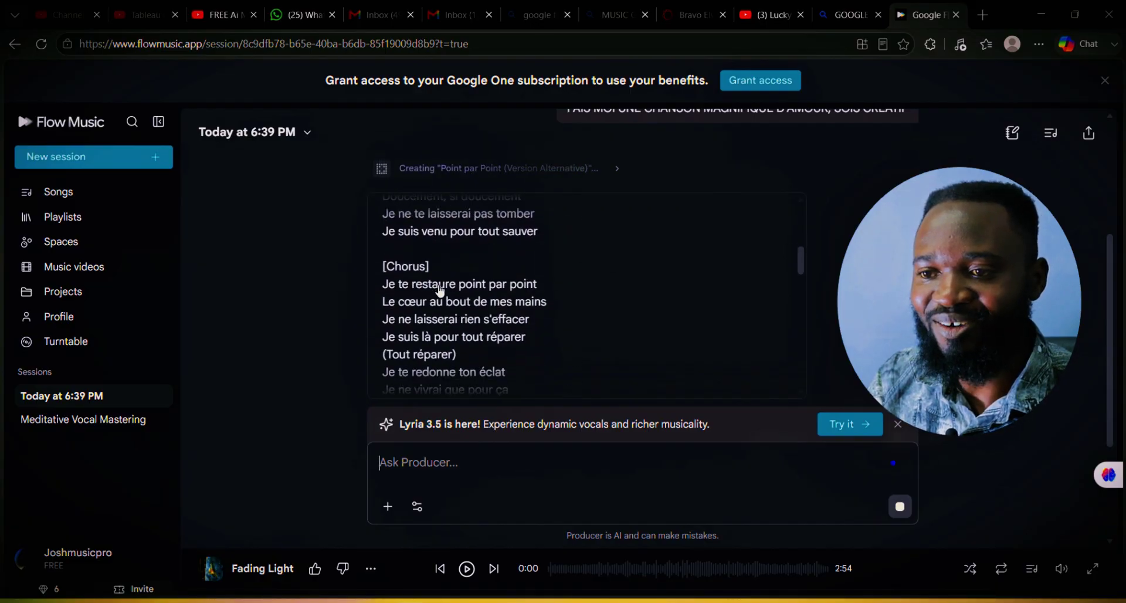
pyautogui.scroll(-3, 437, 293)
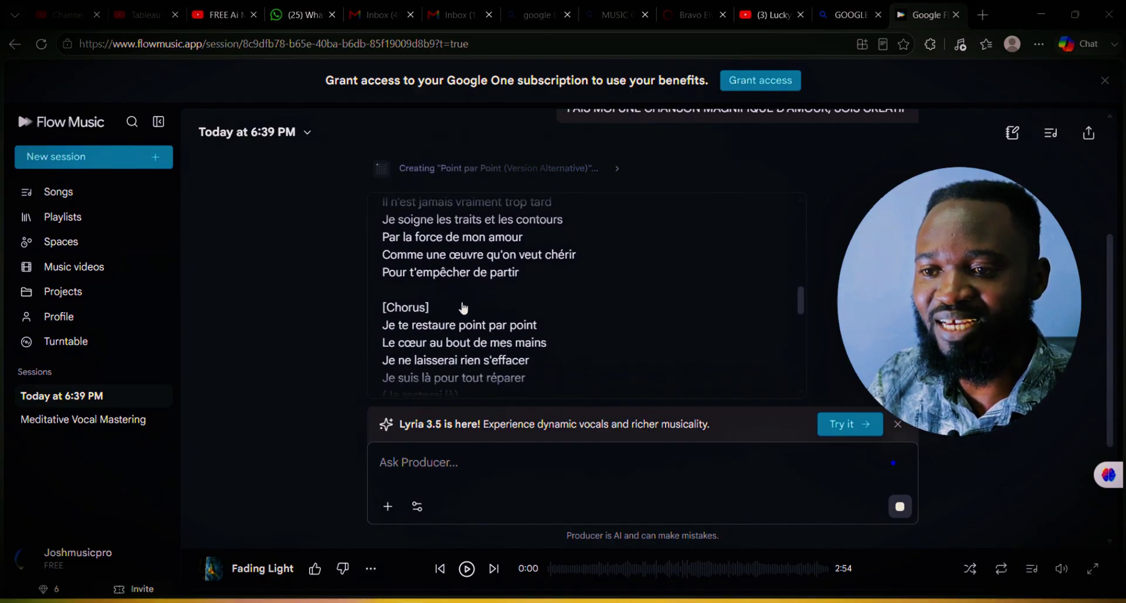
pyautogui.scroll(-3, 478, 309)
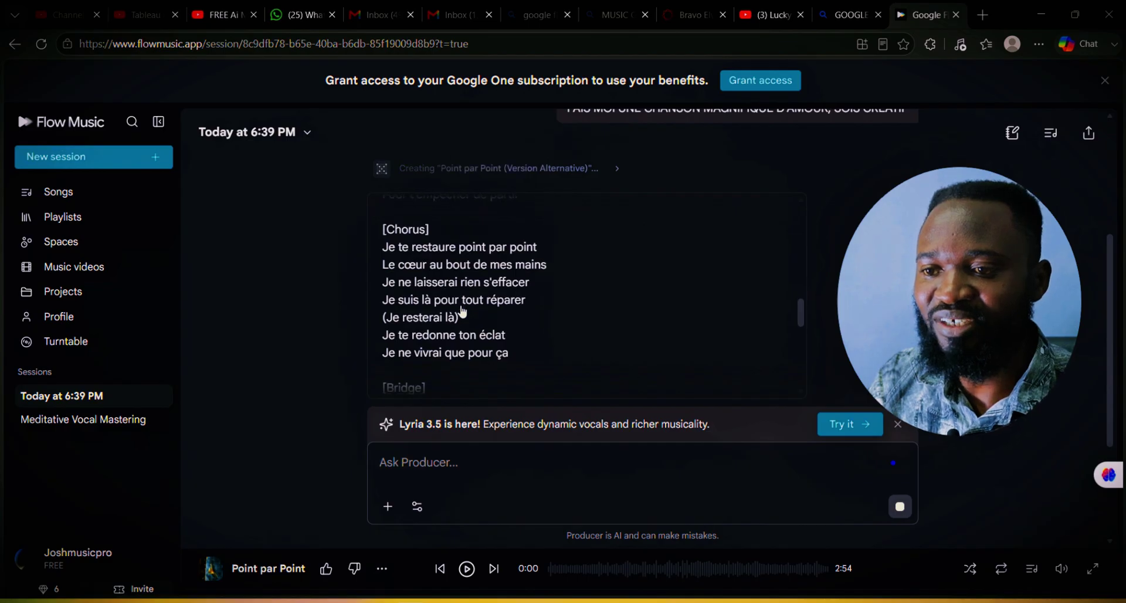
pyautogui.scroll(-5, 480, 311)
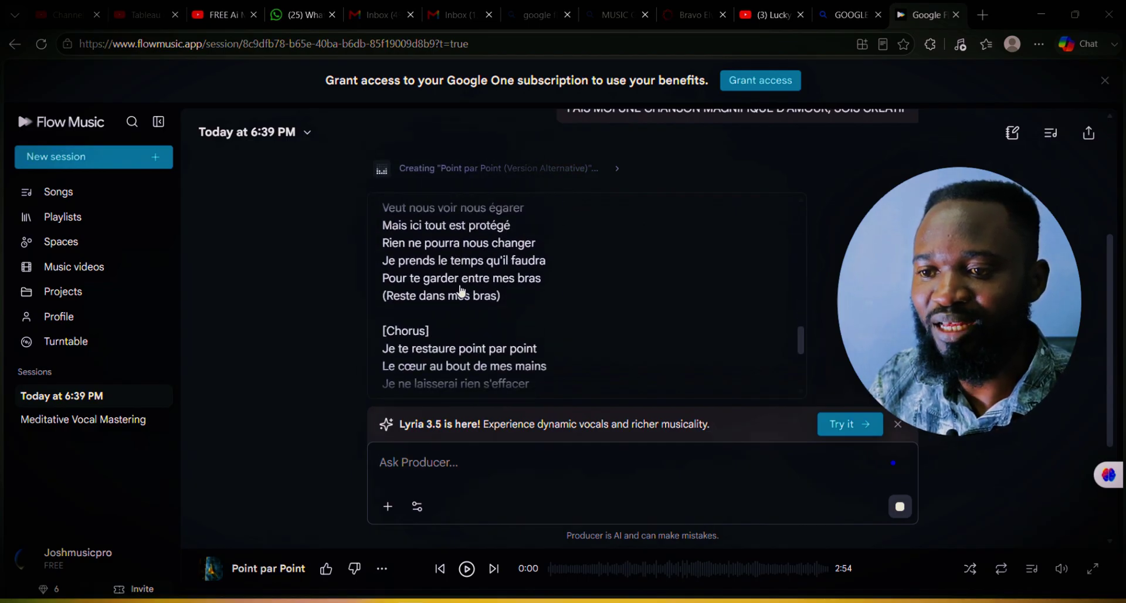
pyautogui.scroll(-2, 480, 299)
pyautogui.scroll(-3, 587, 302)
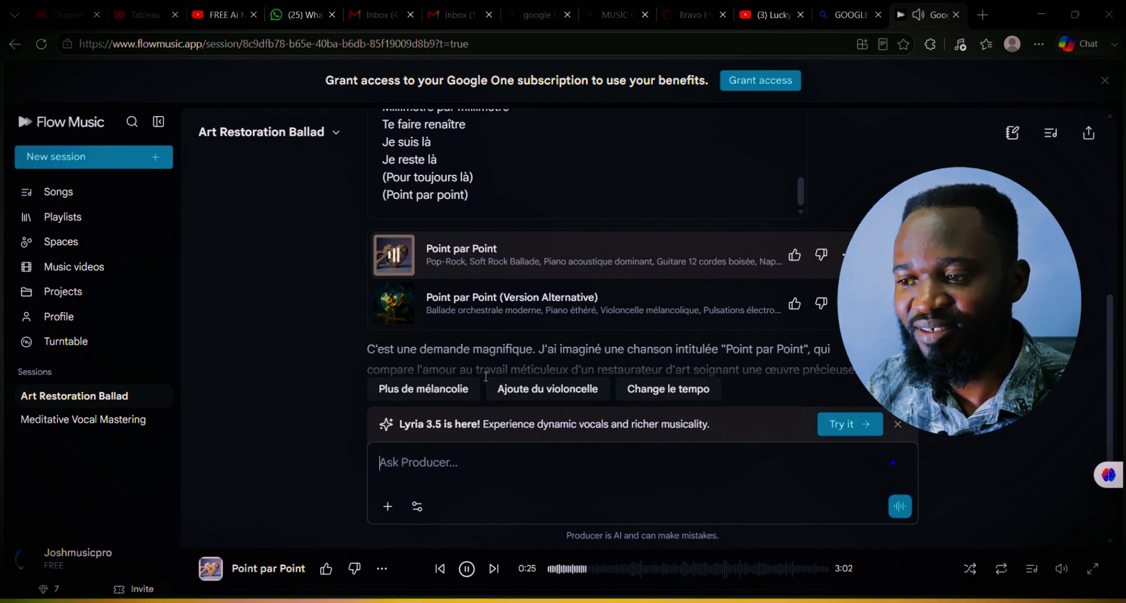
# Listen to the start of "Point par Point (Version Alternative)", pause it and view the Producer's written reply.
pyautogui.click(396, 307)
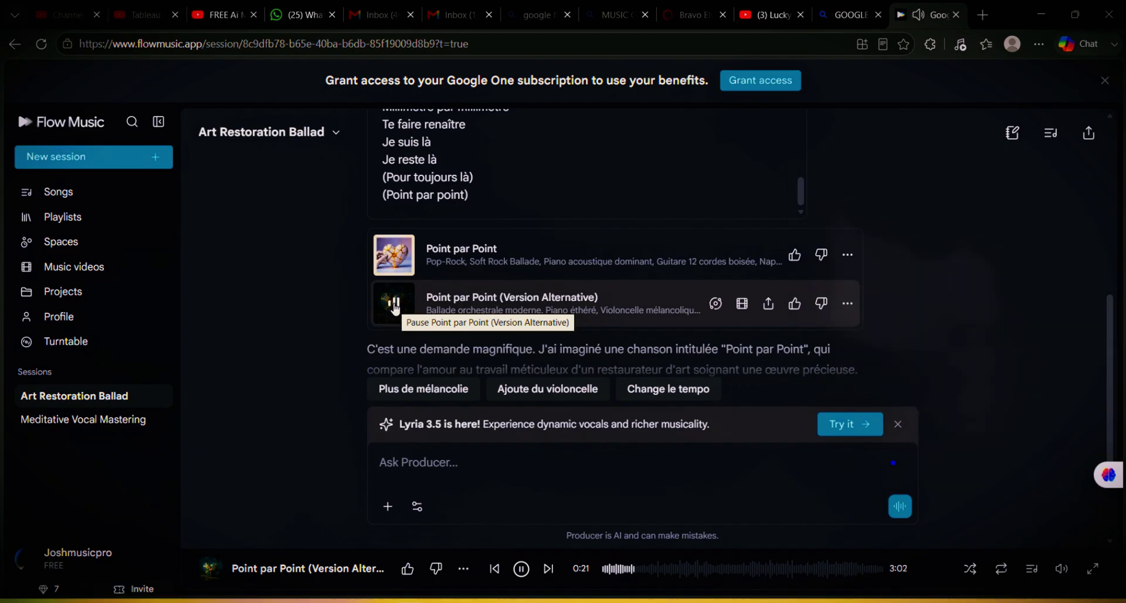
pyautogui.click(394, 303)
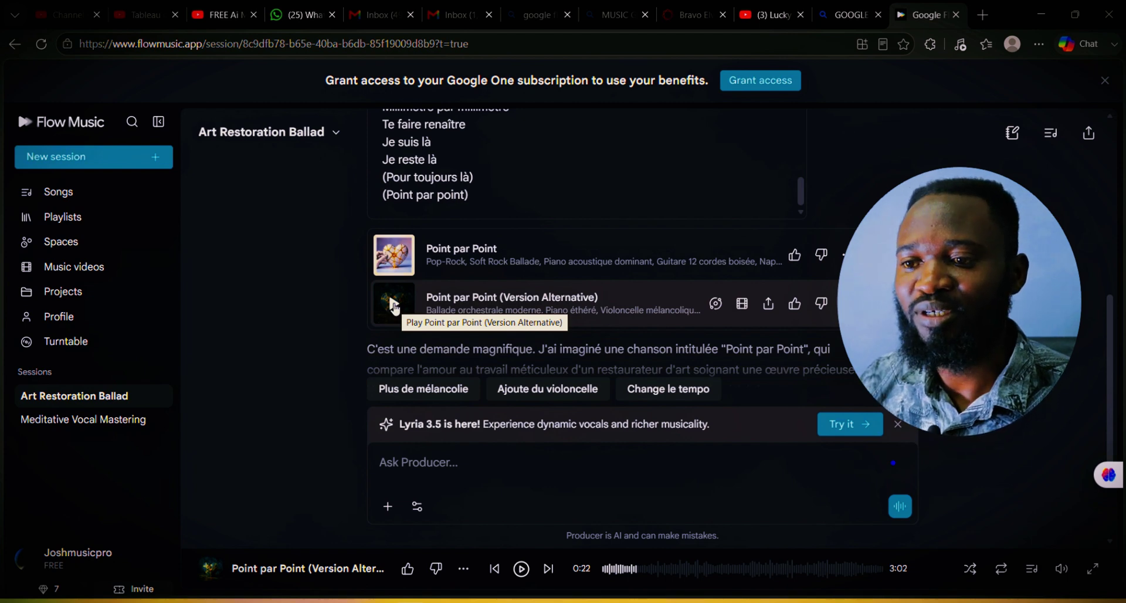
pyautogui.scroll(-2, 762, 325)
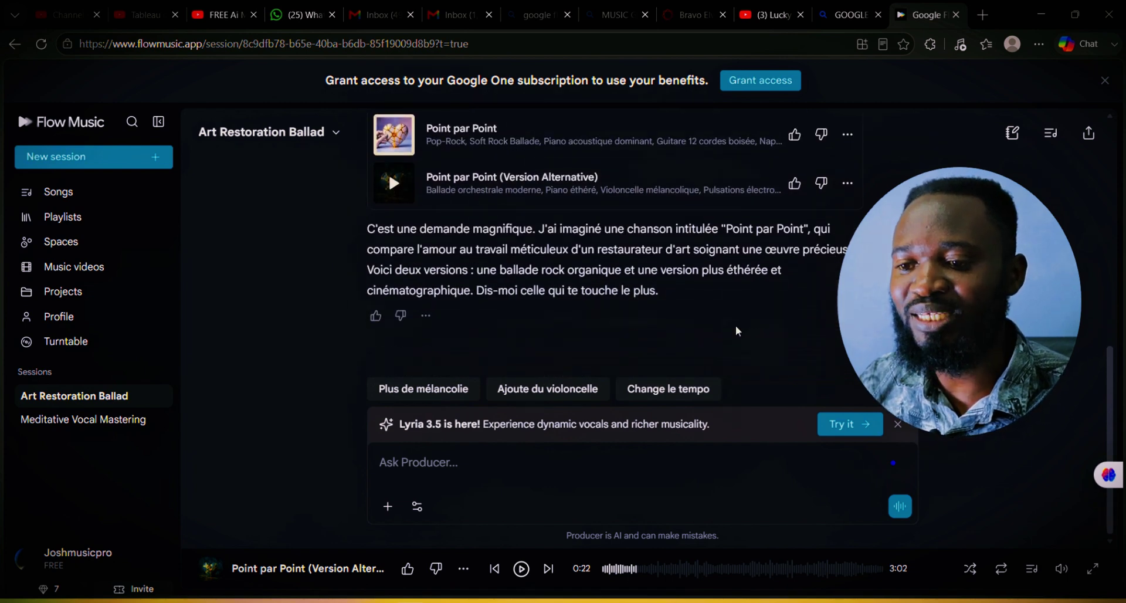
# Examine the Producer settings, including the available Instrument models and Ghostwriter modes, then close them.
pyautogui.click(417, 508)
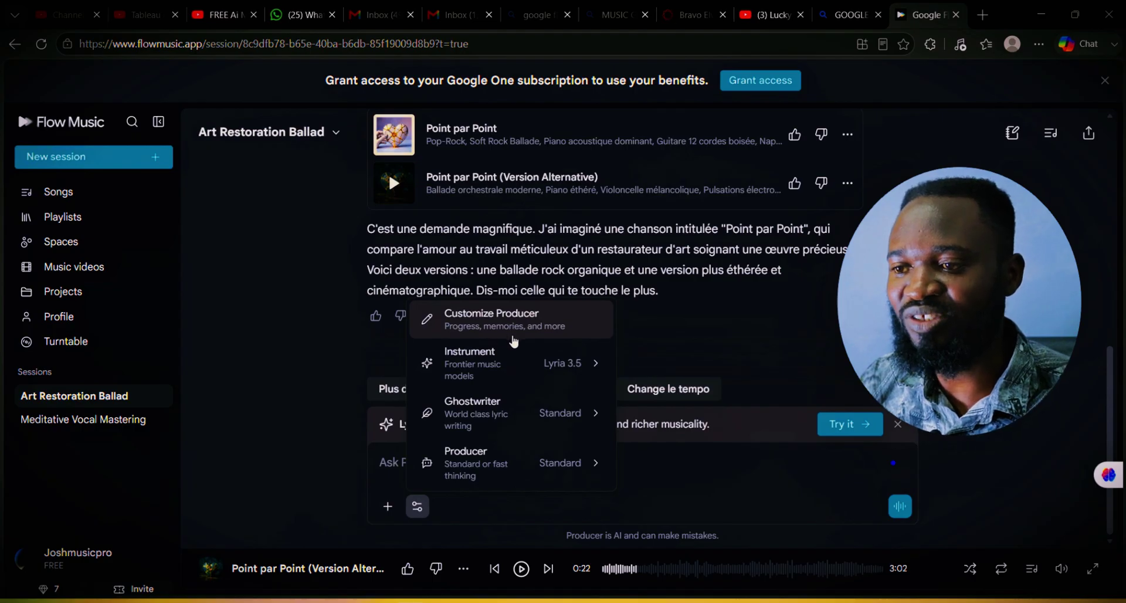
pyautogui.moveTo(511, 354)
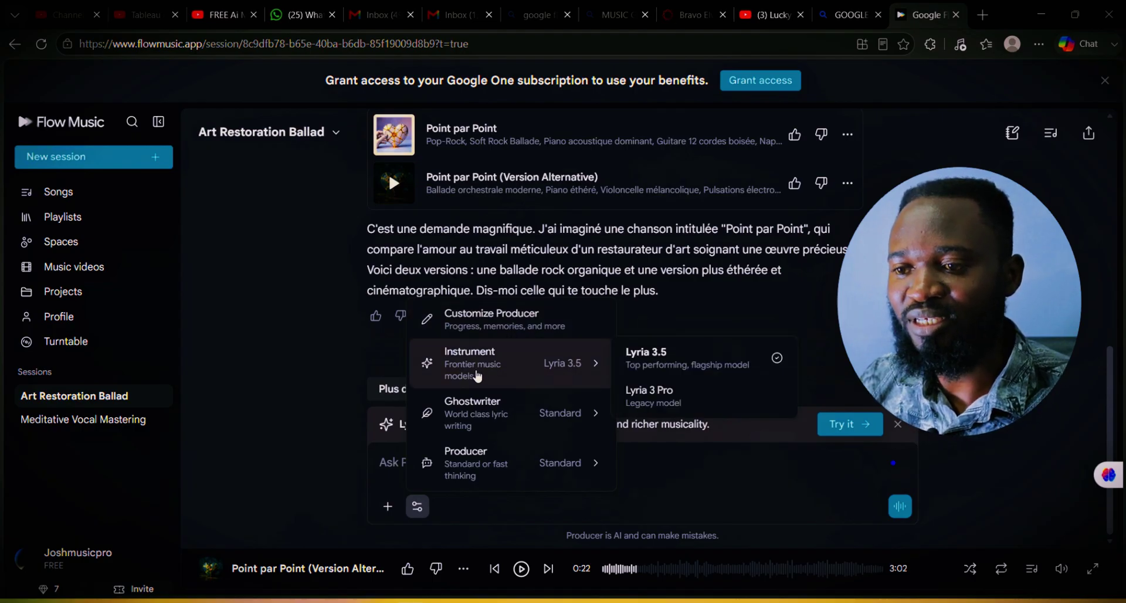
pyautogui.moveTo(474, 426)
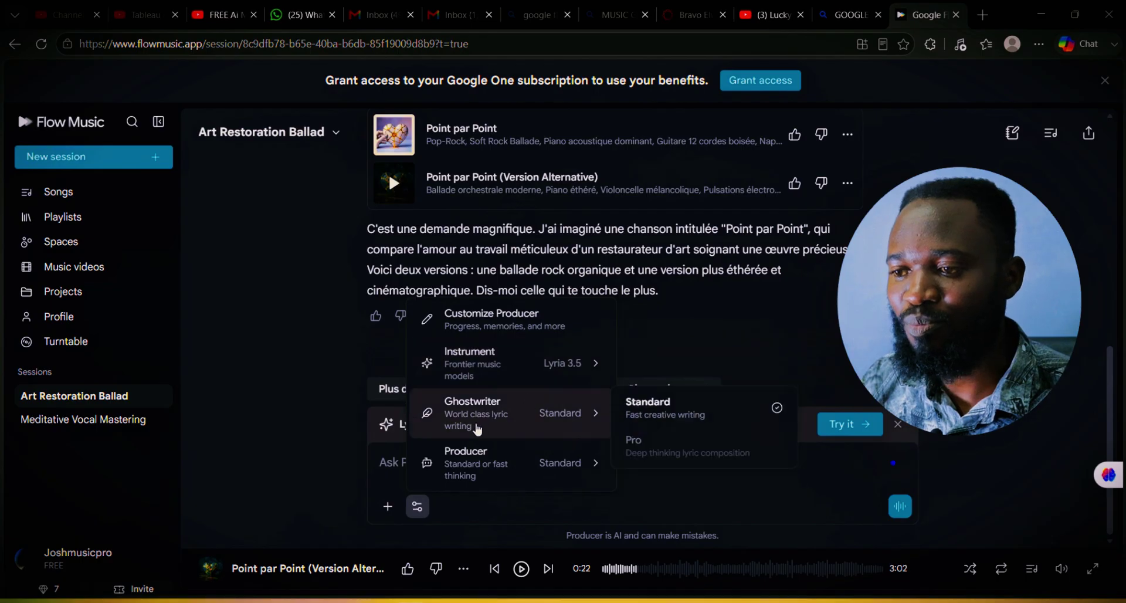
pyautogui.click(670, 472)
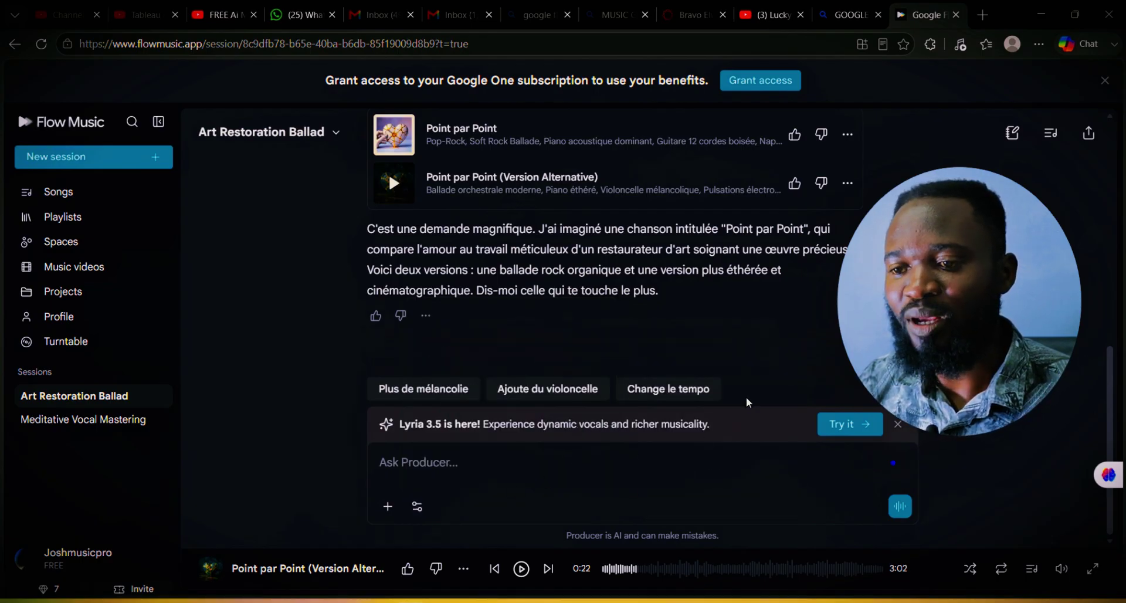
pyautogui.scroll(4, 746, 401)
pyautogui.scroll(-4, 817, 395)
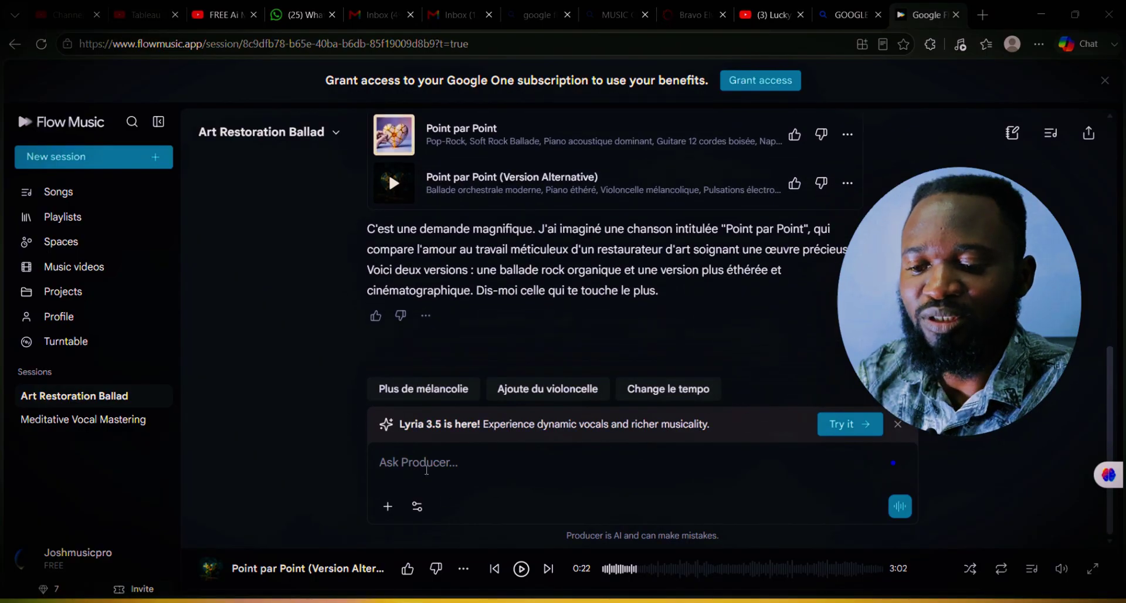
# Submit the prompt "FAIS MOI UNE MUSIC INSTRUMENTAL EMOTIONNELLE" to the Producer to generate an instrumental piece.
pyautogui.click(432, 463)
pyautogui.write('FA')
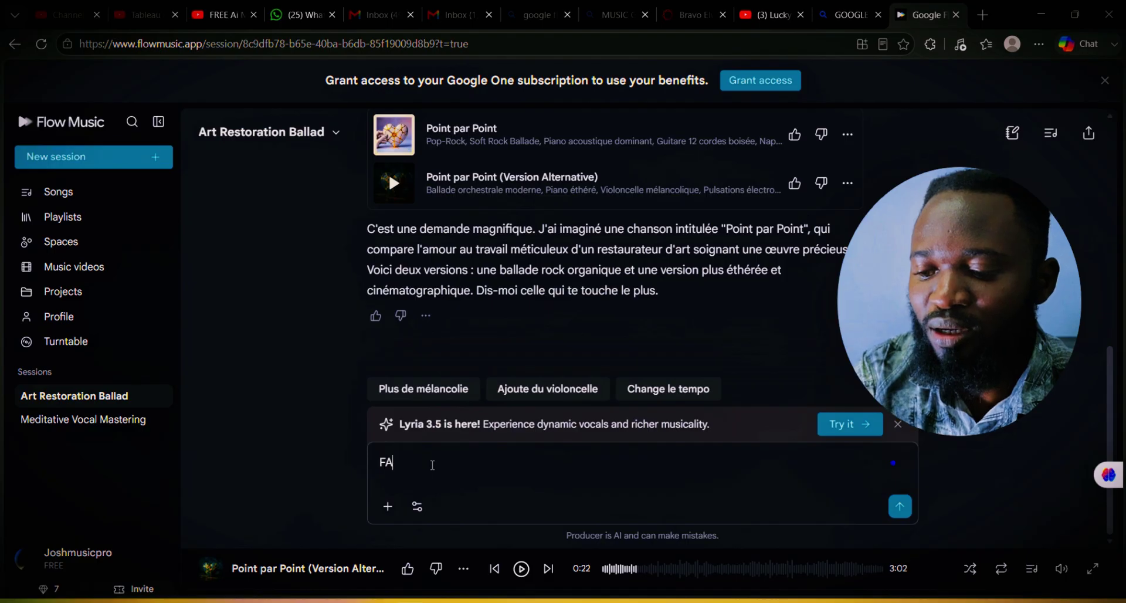
pyautogui.write('IS MOI U')
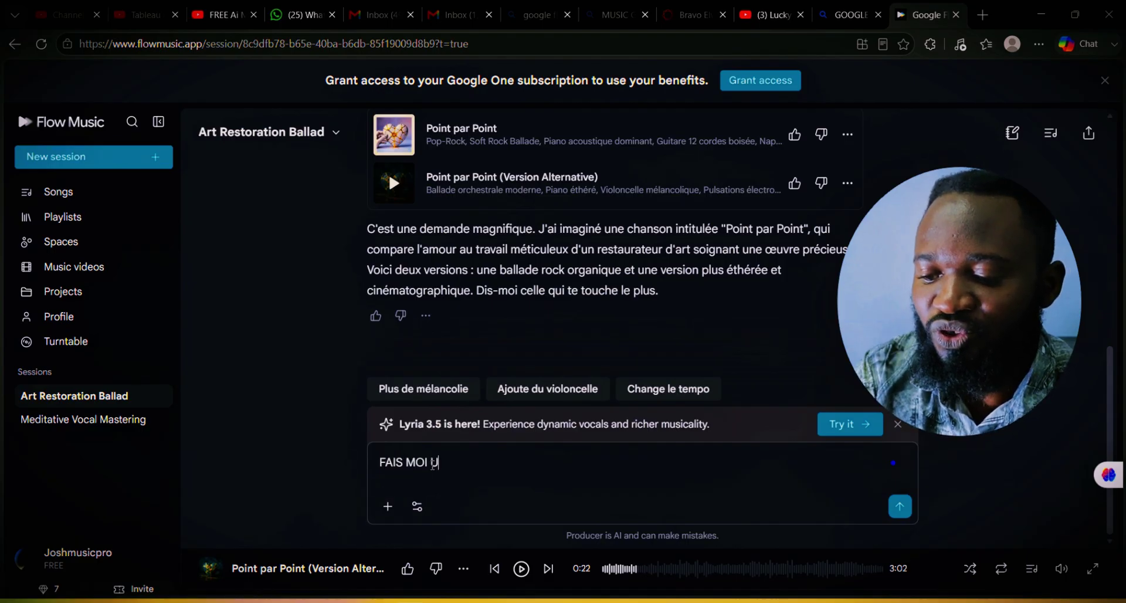
pyautogui.write('NE MUS')
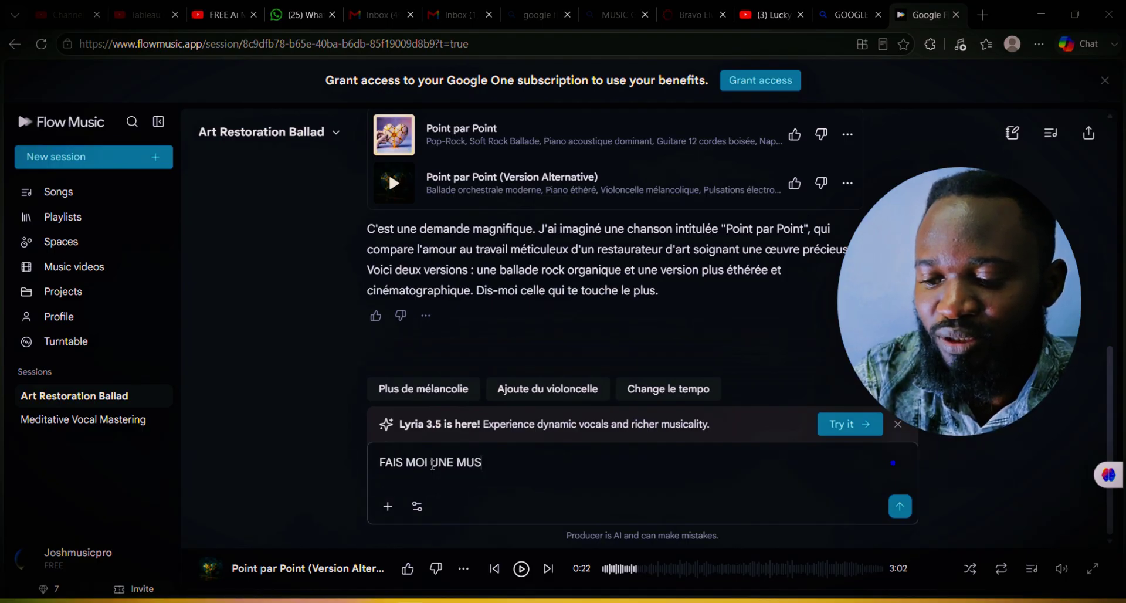
pyautogui.write('IC INS')
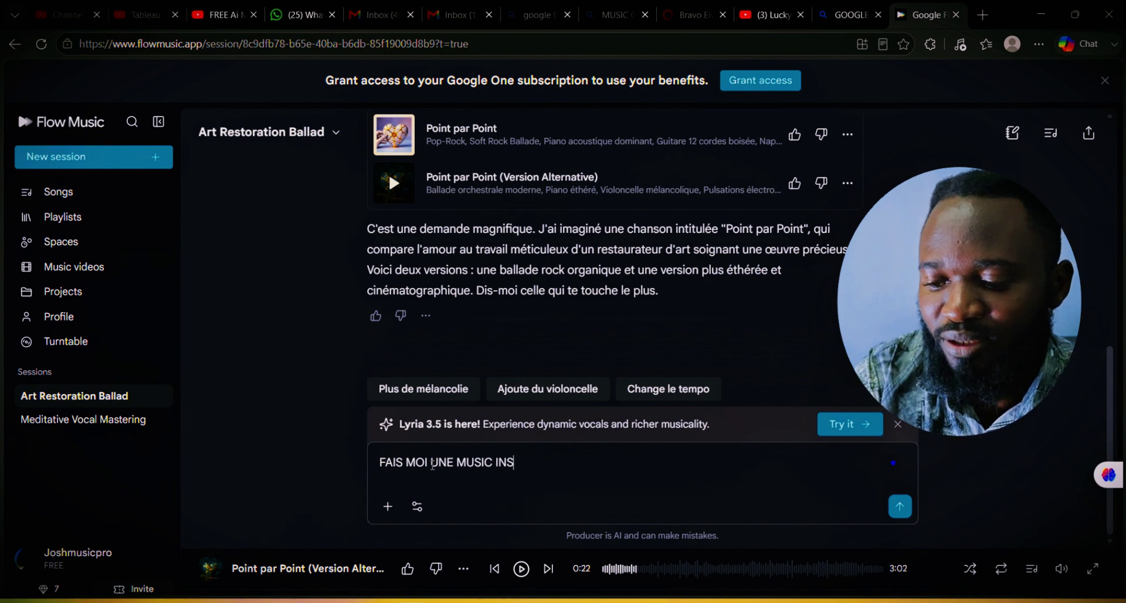
pyautogui.write('TRUMENT')
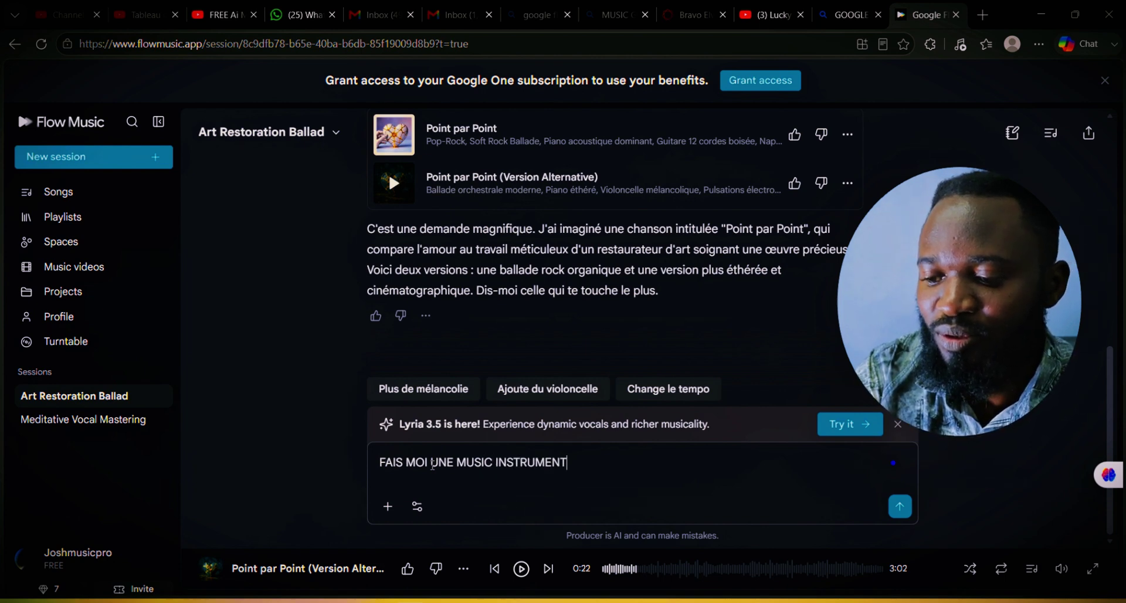
pyautogui.write('AL POUR')
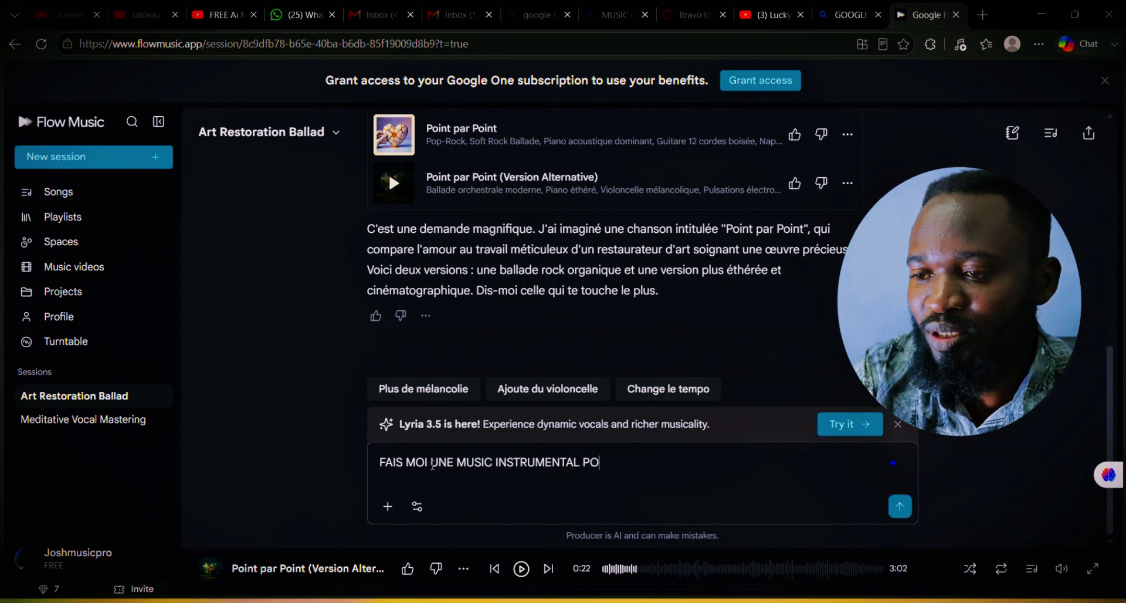
pyautogui.press('BackSpace')
pyautogui.press('BackSpace')
pyautogui.press('BackSpace')
pyautogui.press('BackSpace')
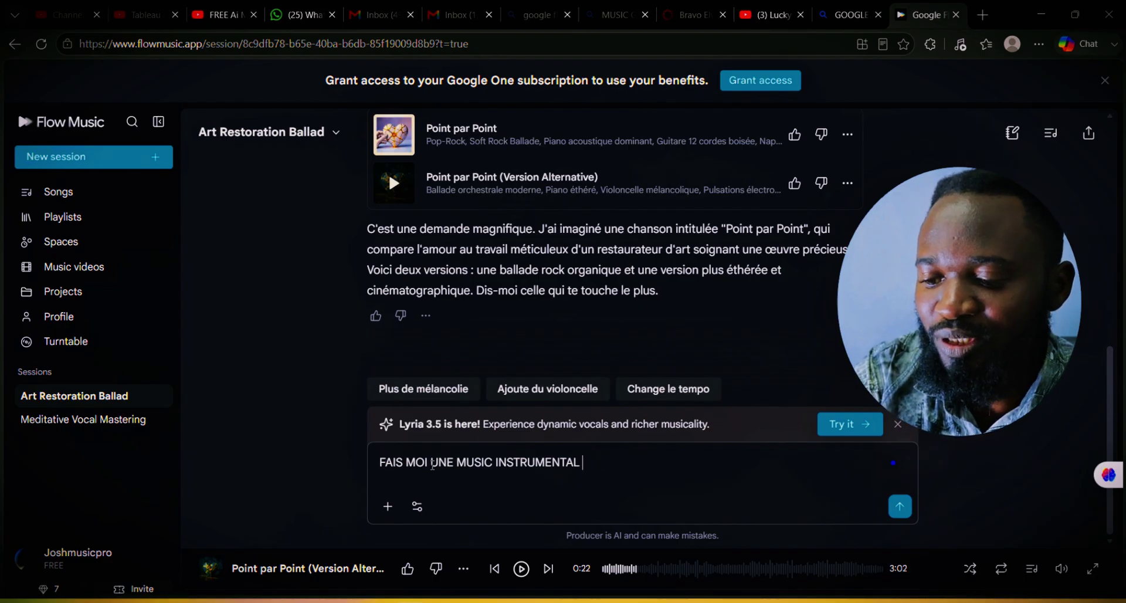
pyautogui.write('EMOTIONEL')
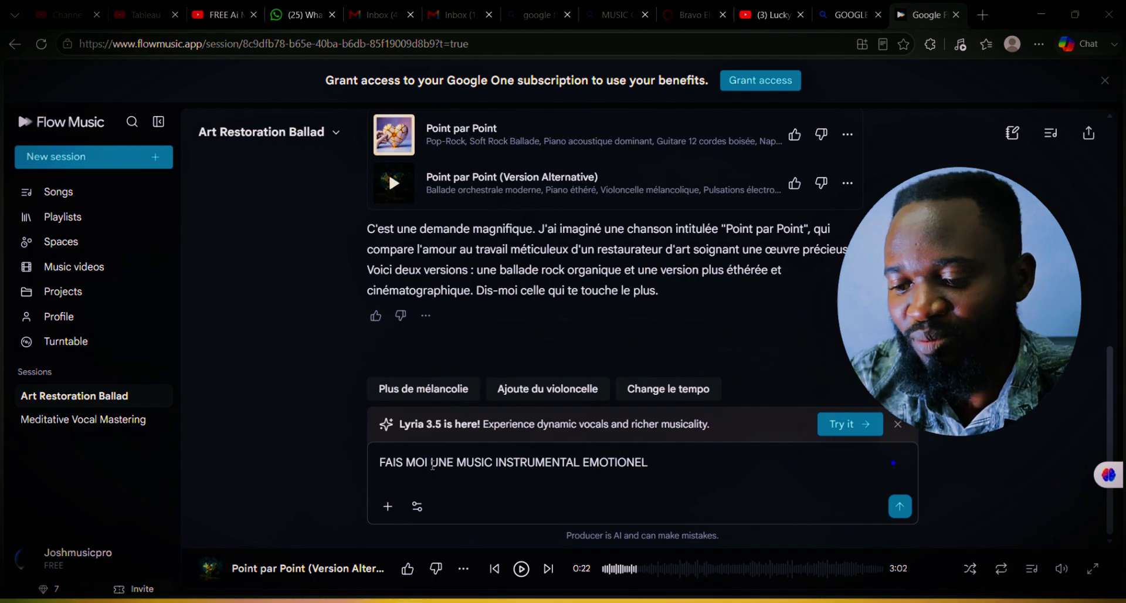
pyautogui.press('BackSpace')
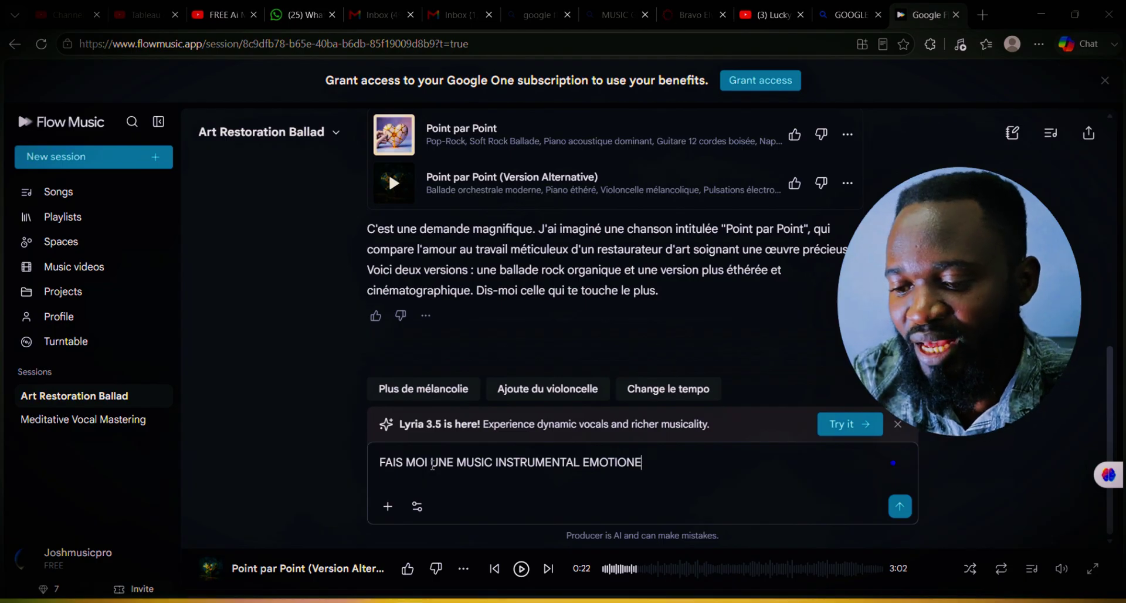
pyautogui.press('BackSpace')
pyautogui.write('NNELLE')
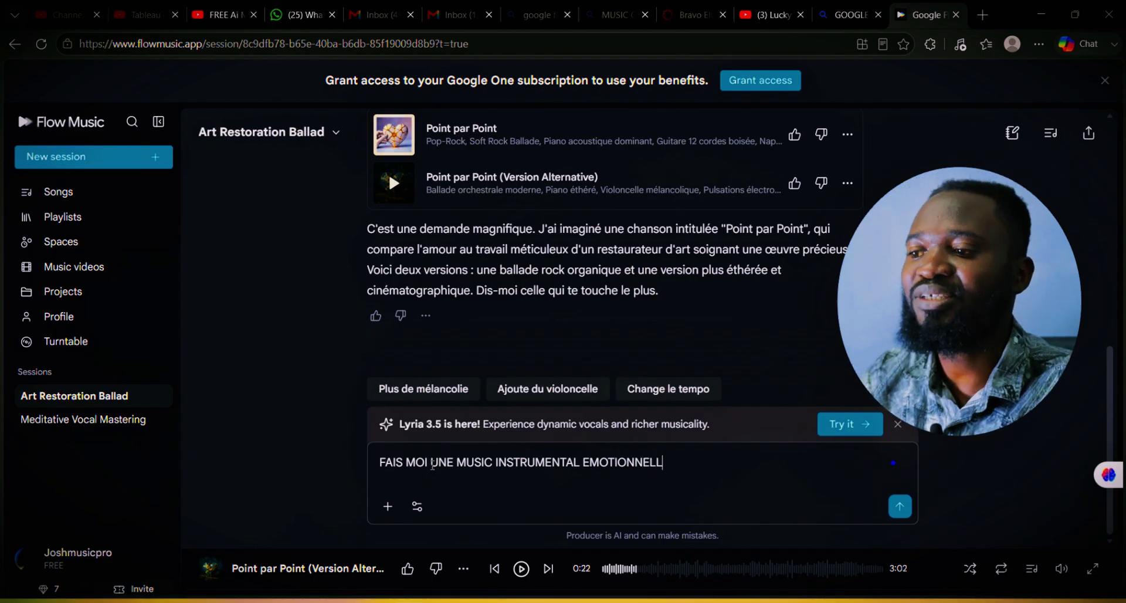
pyautogui.press('Return')
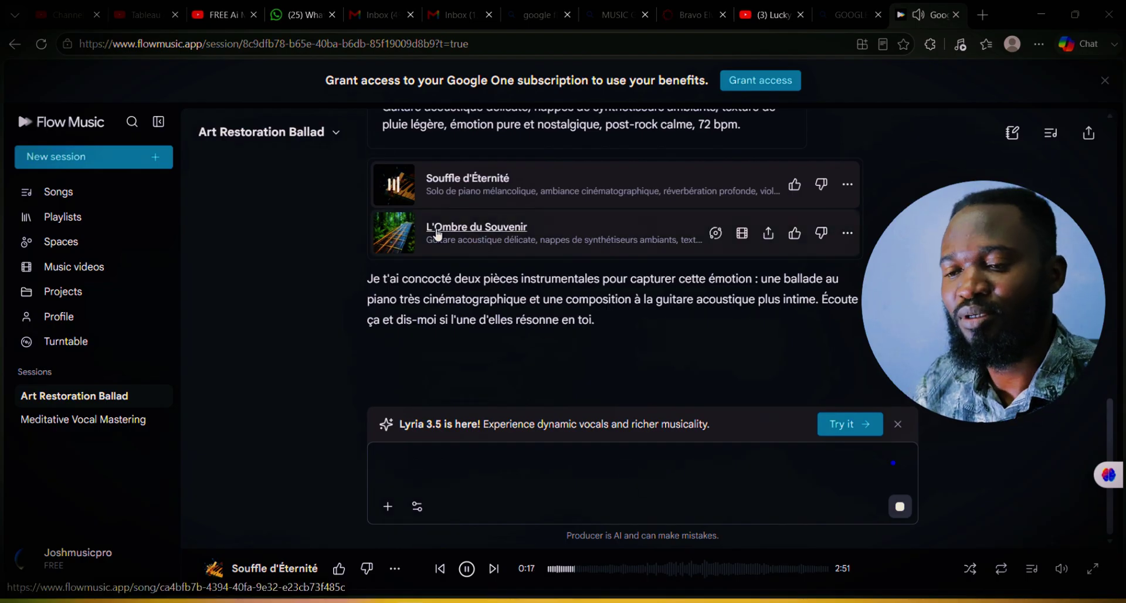
# Pause "Souffle d'Éternité" and download the track in MP3 format.
pyautogui.click(390, 185)
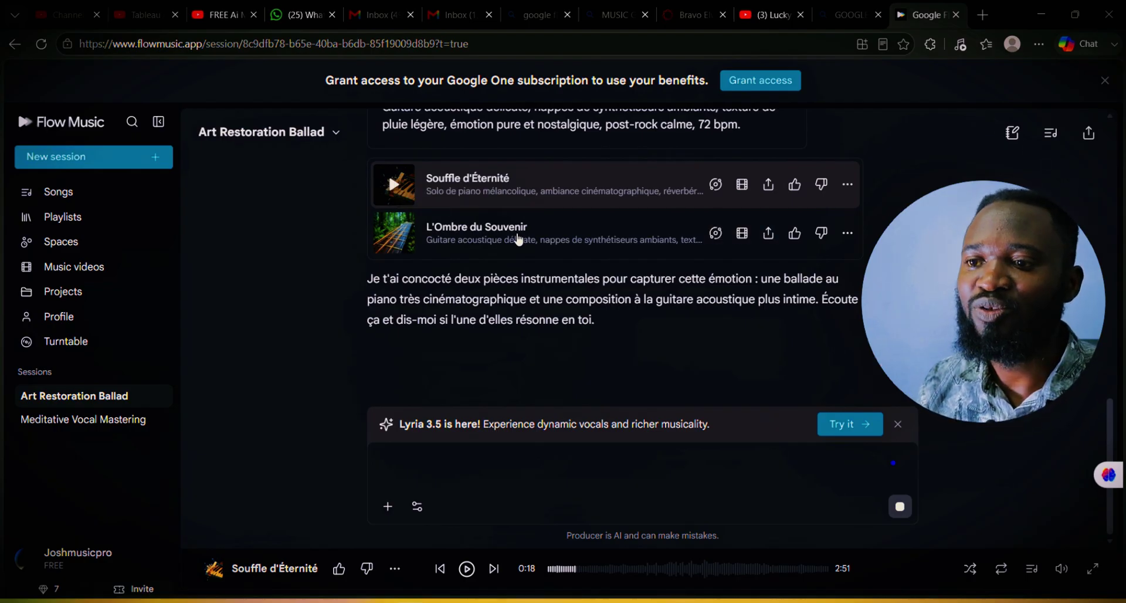
pyautogui.click(848, 186)
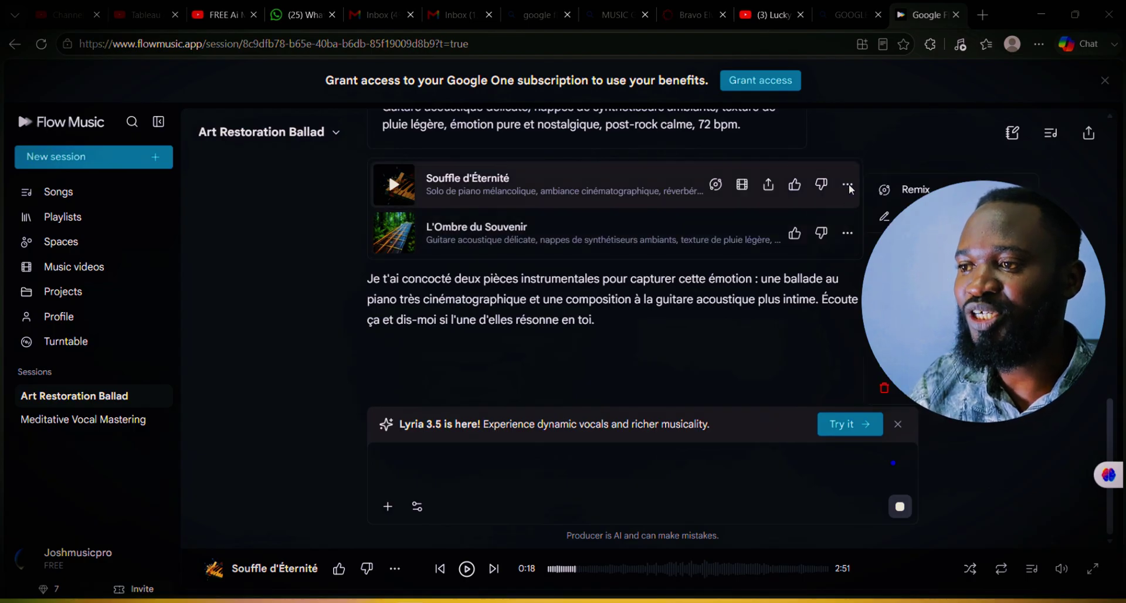
pyautogui.moveTo(888, 244)
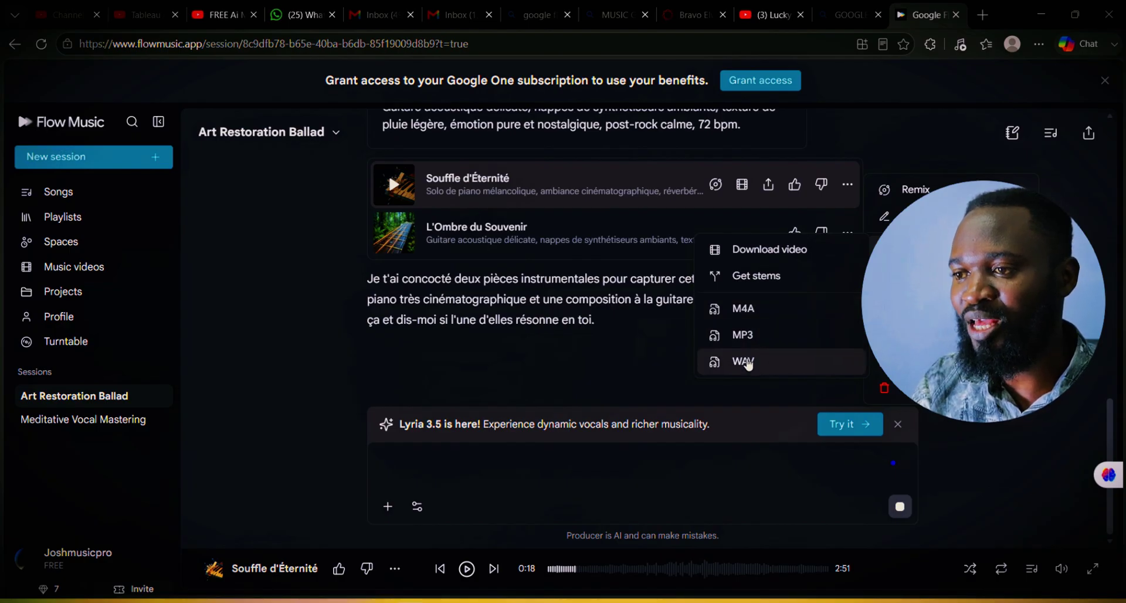
pyautogui.click(747, 336)
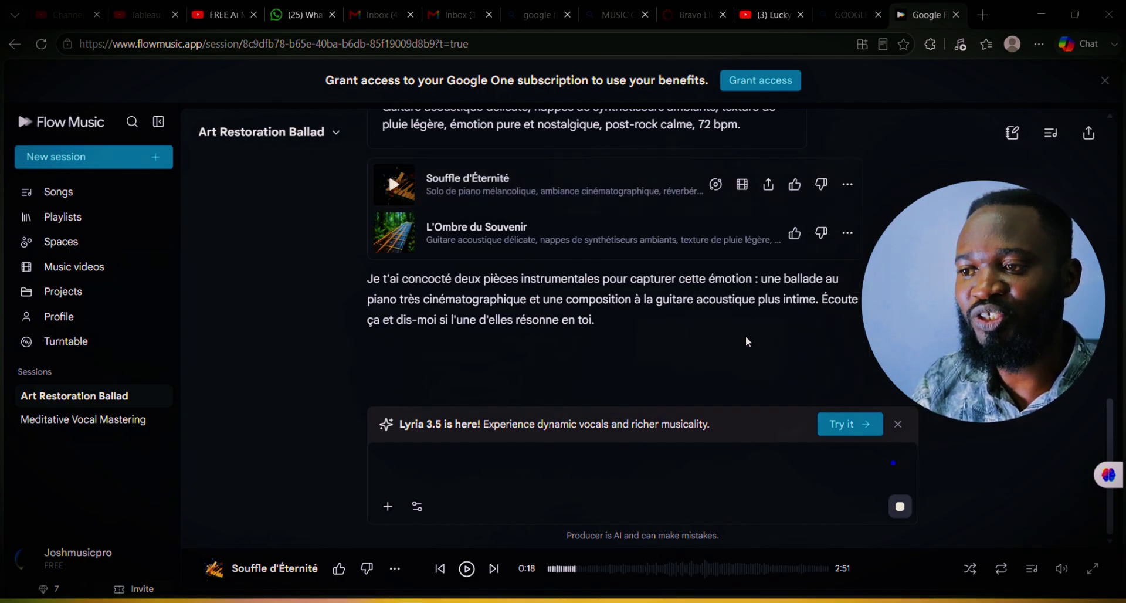